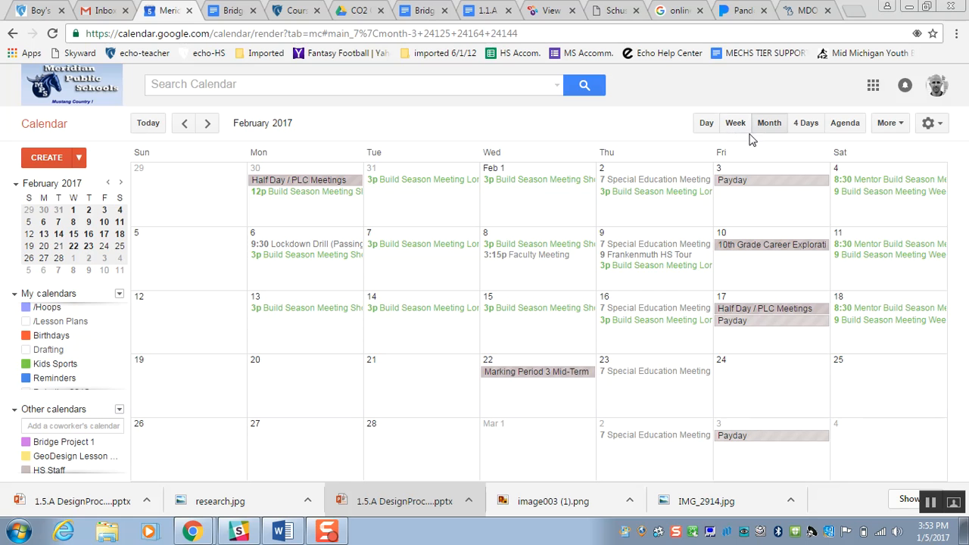
View the February 2017 events as an agenda list and return to the month view.
{"action": "left_click", "coordinate": [850, 125]}
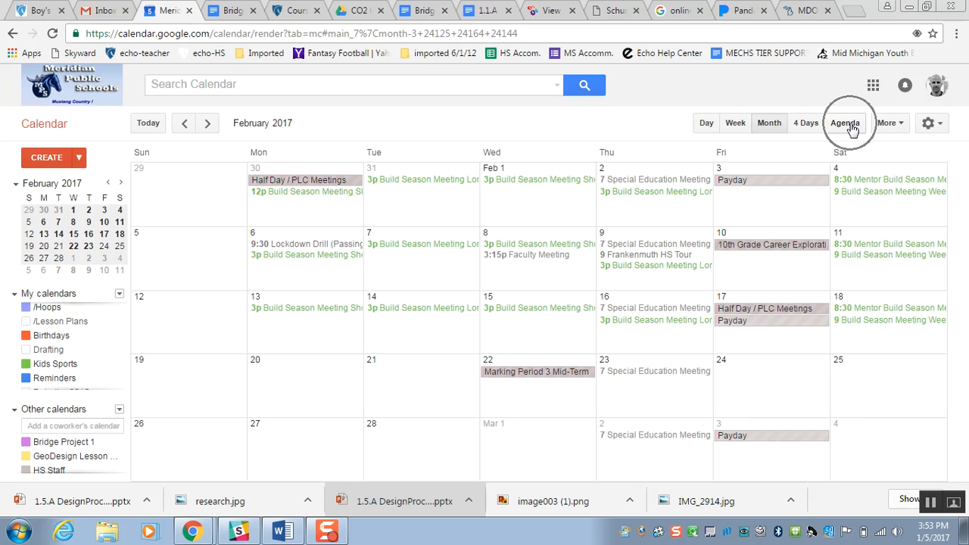
{"action": "left_click", "coordinate": [850, 125]}
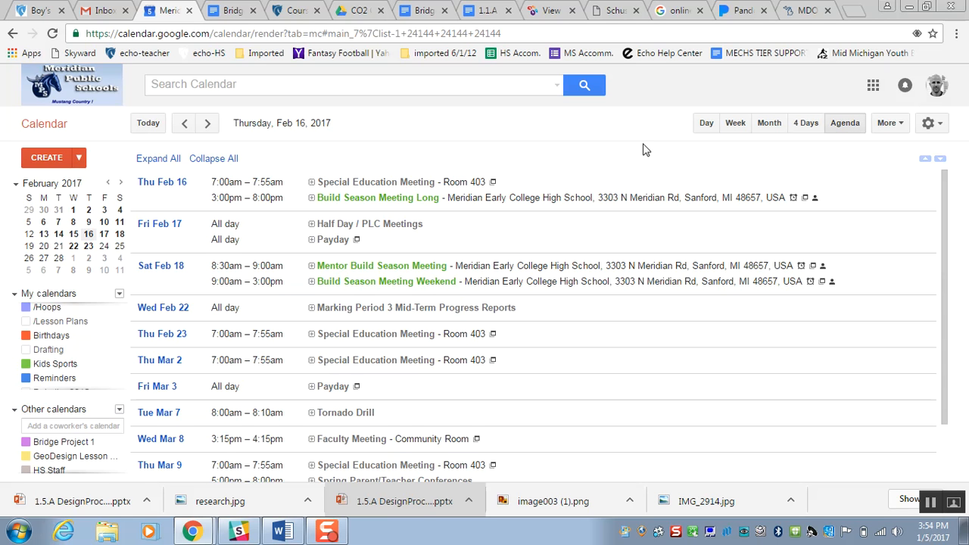
{"action": "left_click", "coordinate": [770, 127]}
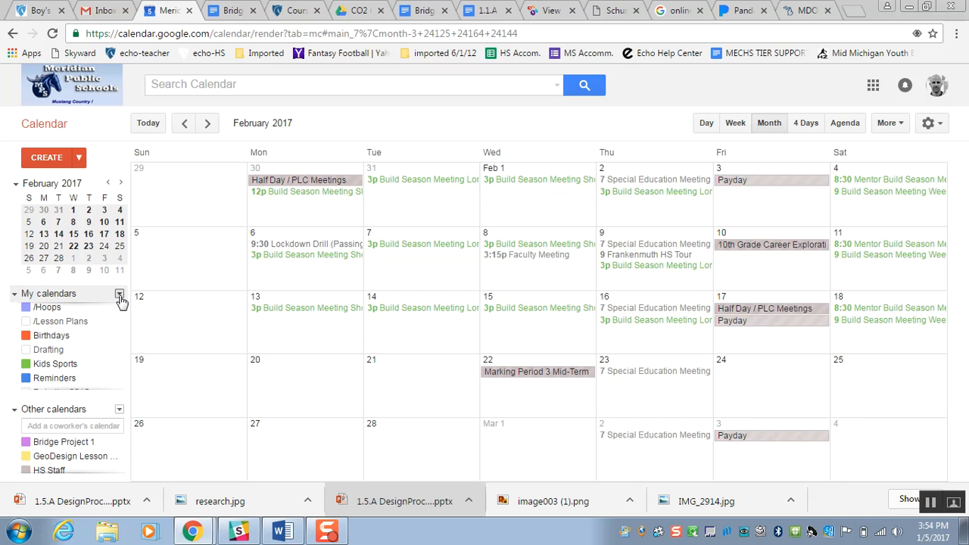
Start a new calendar under My calendars and name it "Bridge Project".
{"action": "key", "text": "ctrl"}
{"action": "key", "text": "ctrl"}
{"action": "left_click", "coordinate": [119, 295]}
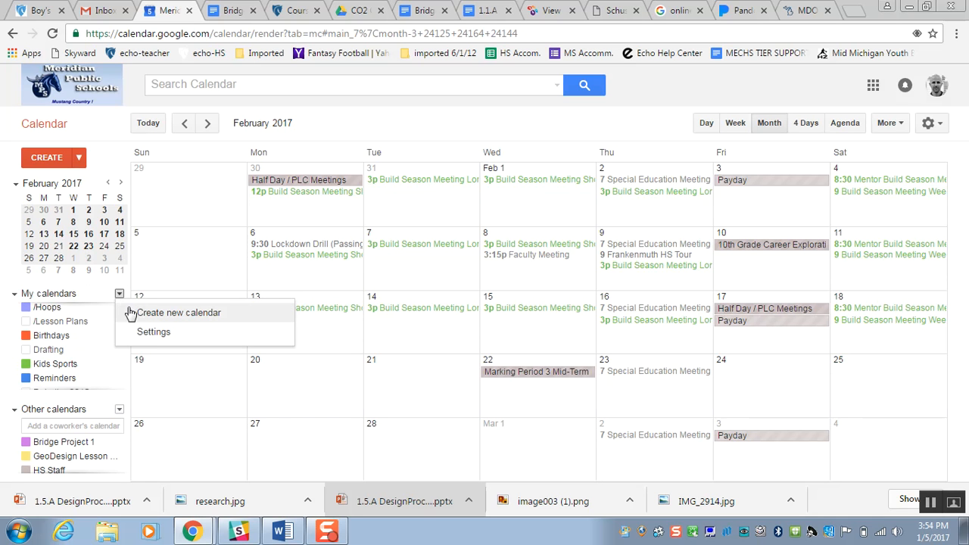
{"action": "key", "text": "ctrl"}
{"action": "left_click", "coordinate": [140, 313]}
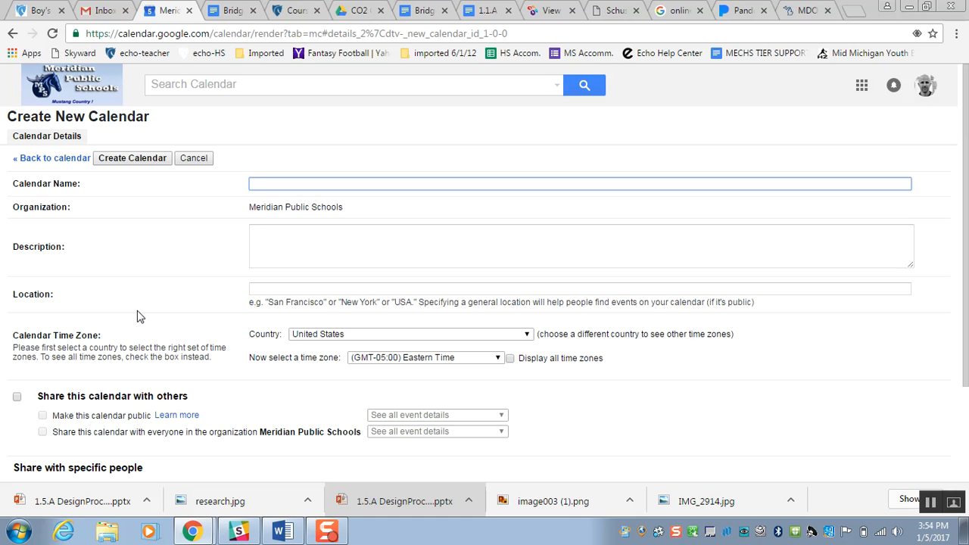
{"action": "type", "text": "pRIN"}
{"action": "key", "text": "BackSpace"}
{"action": "key", "text": "BackSpace"}
{"action": "key", "text": "BackSpace"}
{"action": "key", "text": "BackSpace"}
{"action": "type", "text": "bRIDGE"}
{"action": "key", "text": "BackSpace"}
{"action": "key", "text": "BackSpace"}
{"action": "key", "text": "BackSpace"}
{"action": "key", "text": "BackSpace"}
{"action": "key", "text": "BackSpace"}
{"action": "key", "text": "BackSpace"}
{"action": "key", "text": "Caps_Lock"}
{"action": "type", "text": "Bridge Project"}
Share the new calendar with a colleague's e-mail address, keeping the See all event details permission, and create the calendar.
{"action": "scroll", "coordinate": [137, 317], "scroll_direction": "down", "scroll_amount": 3}
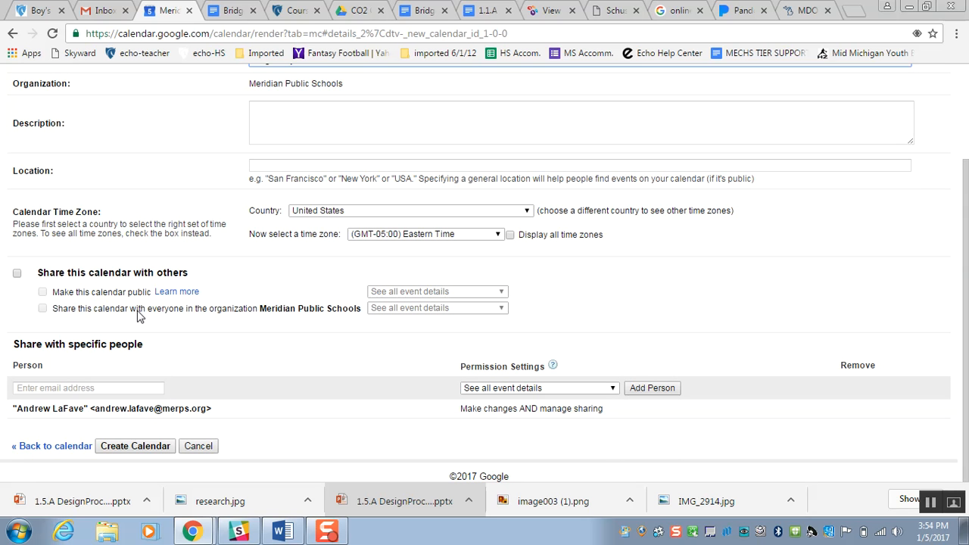
{"action": "left_click", "coordinate": [70, 390]}
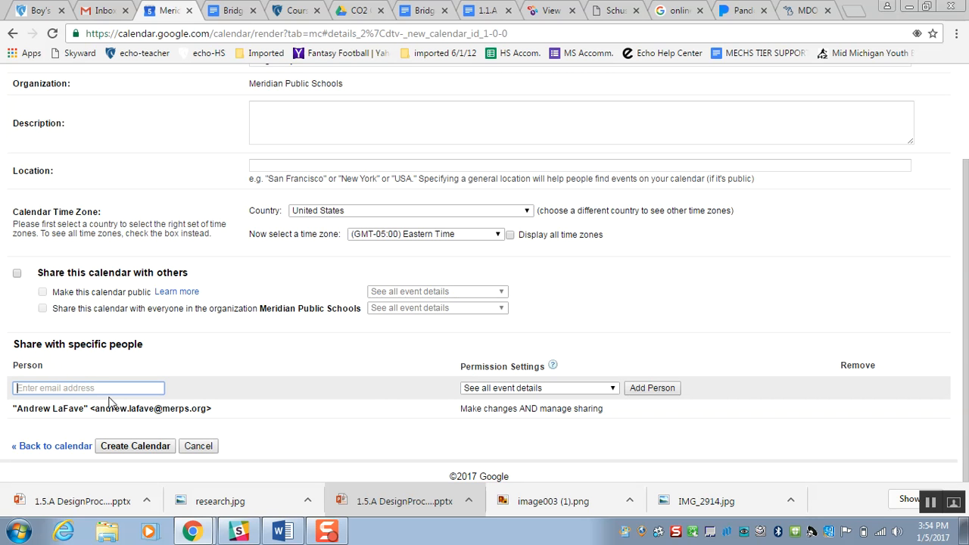
{"action": "type", "text": "ki"}
{"action": "type", "text": "is"}
{"action": "left_click", "coordinate": [110, 402]}
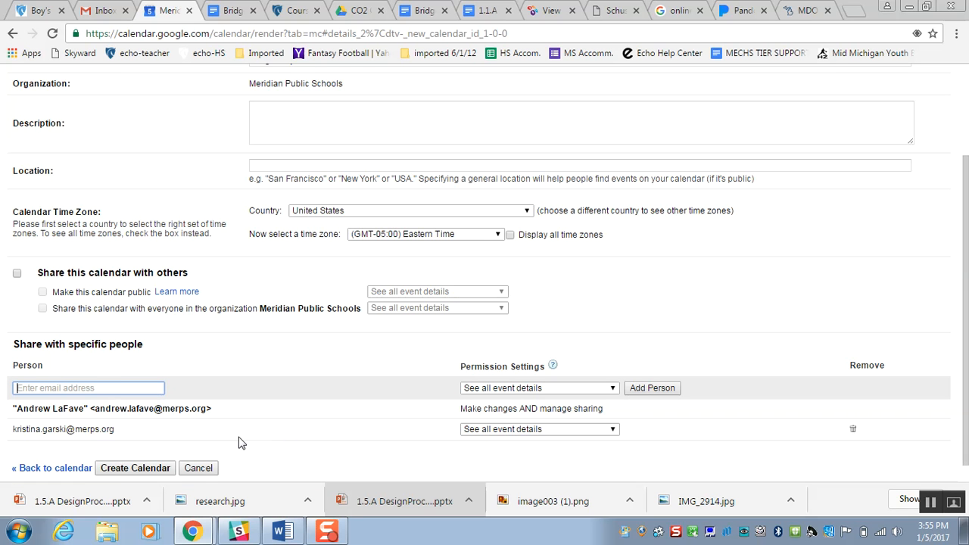
{"action": "left_click", "coordinate": [120, 469]}
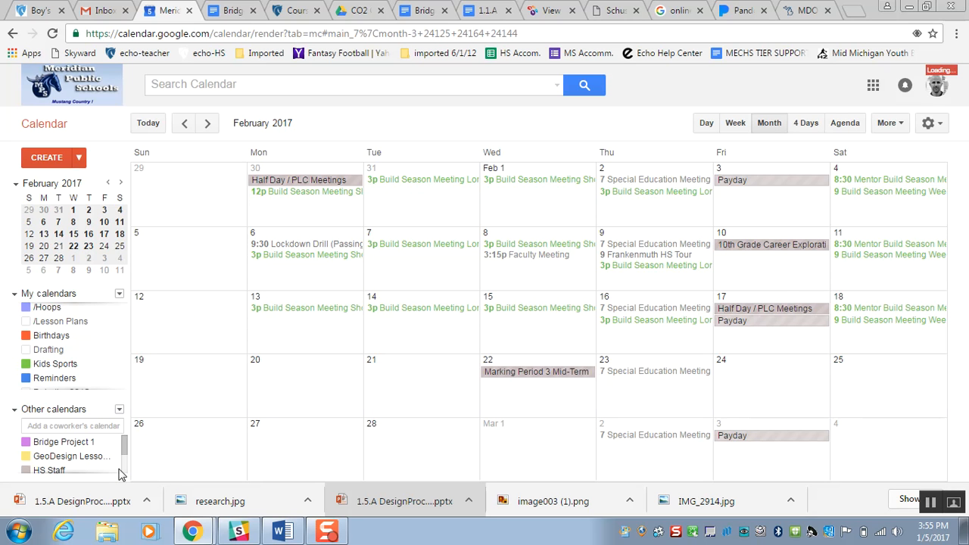
Look through the My calendars list for the Bridge Project calendar.
{"action": "scroll", "coordinate": [83, 341], "scroll_direction": "up", "scroll_amount": 2}
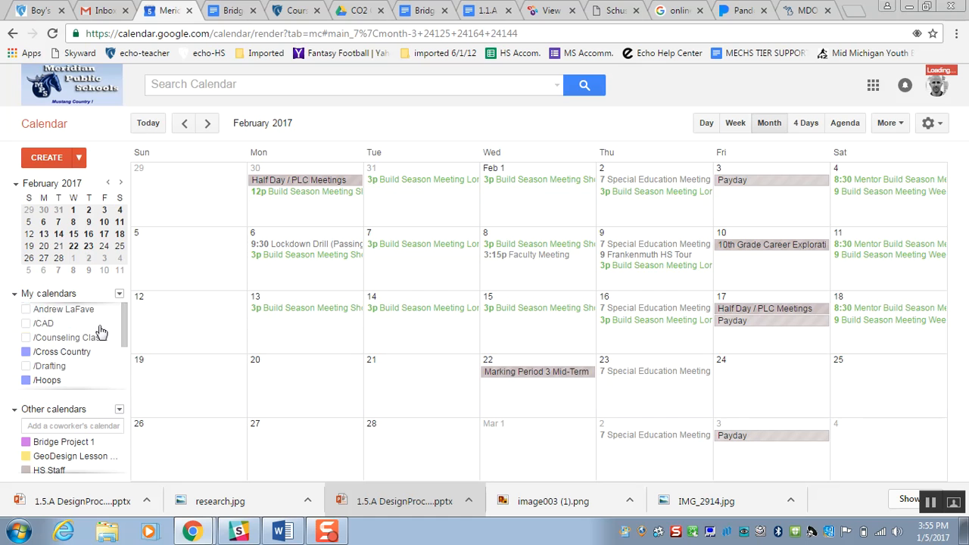
{"action": "left_click", "coordinate": [69, 312]}
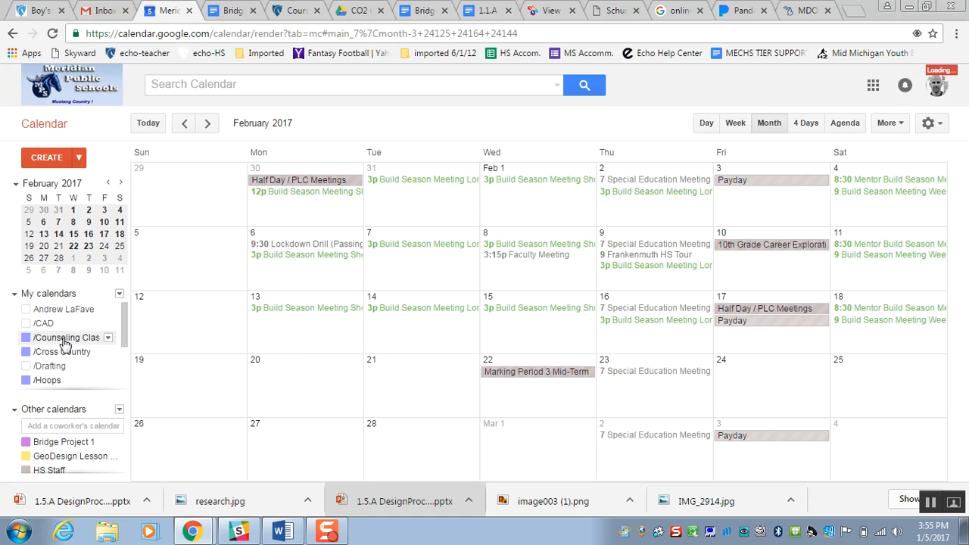
{"action": "left_click_drag", "start_coordinate": [125, 336], "coordinate": [126, 386]}
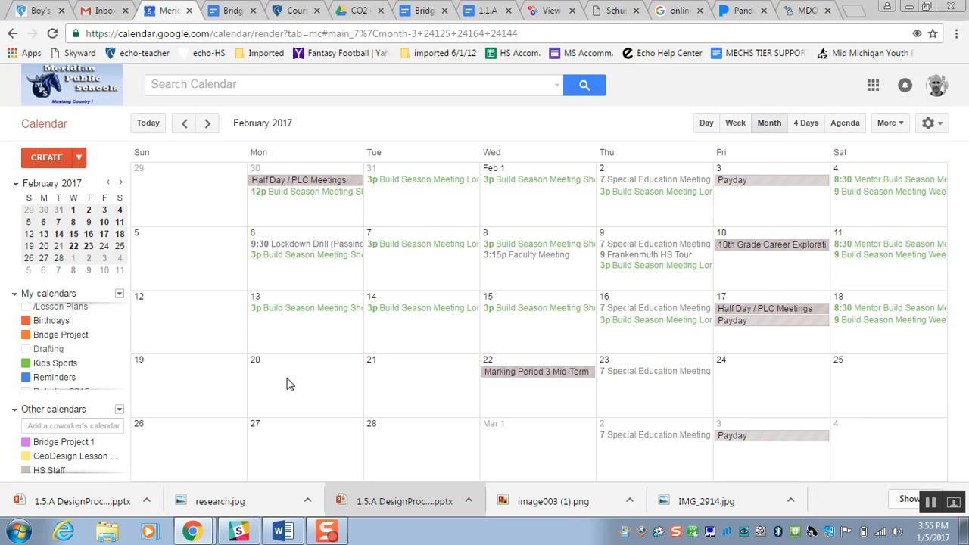
Add an event titled "Title Page due" on Monday, January 16, 2017 and assign it to the Bridge Project calendar.
{"action": "left_click", "coordinate": [186, 124]}
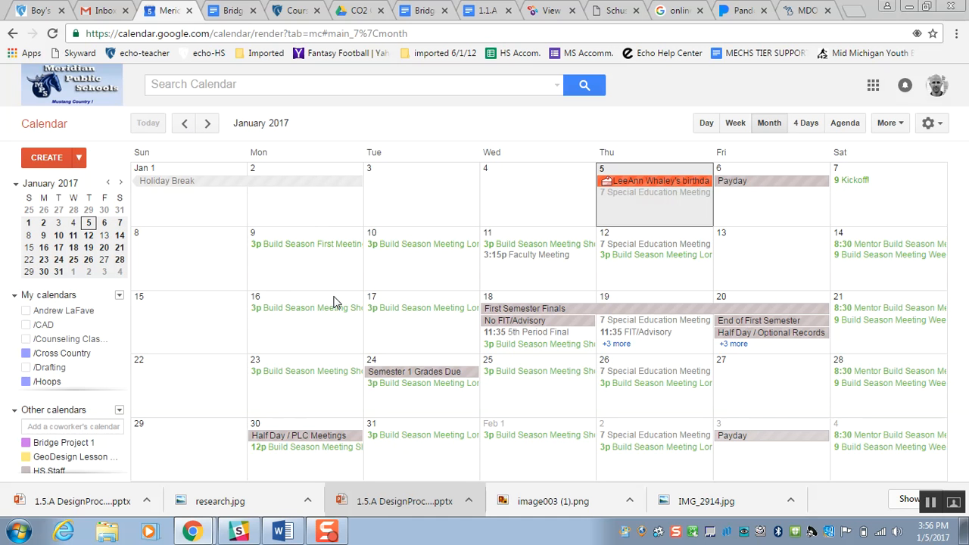
{"action": "left_click", "coordinate": [295, 337]}
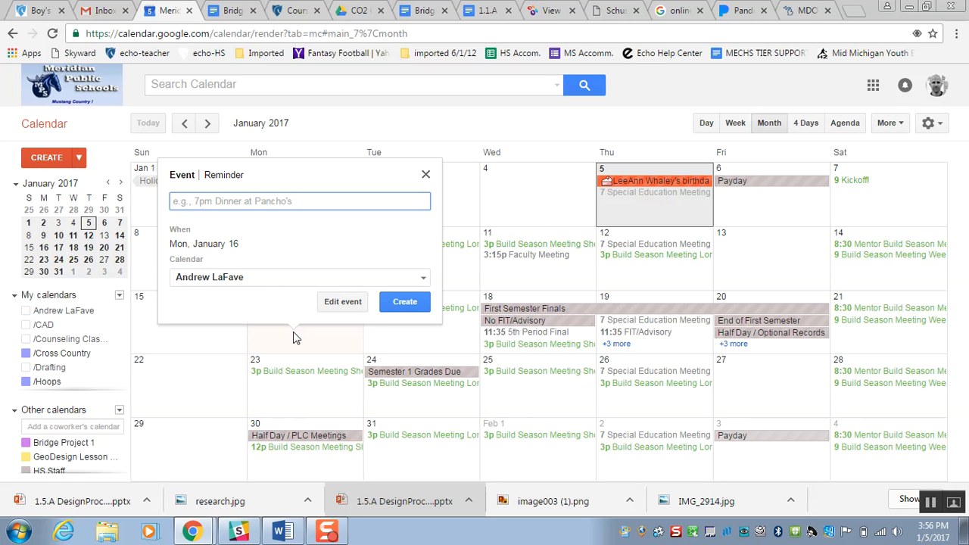
{"action": "type", "text": "Title "}
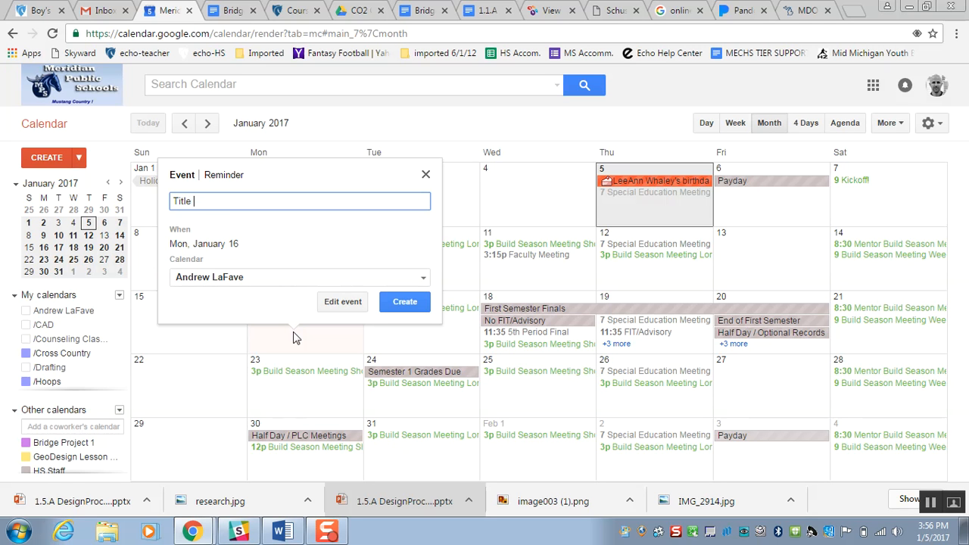
{"action": "type", "text": "Page due"}
{"action": "left_click", "coordinate": [215, 281]}
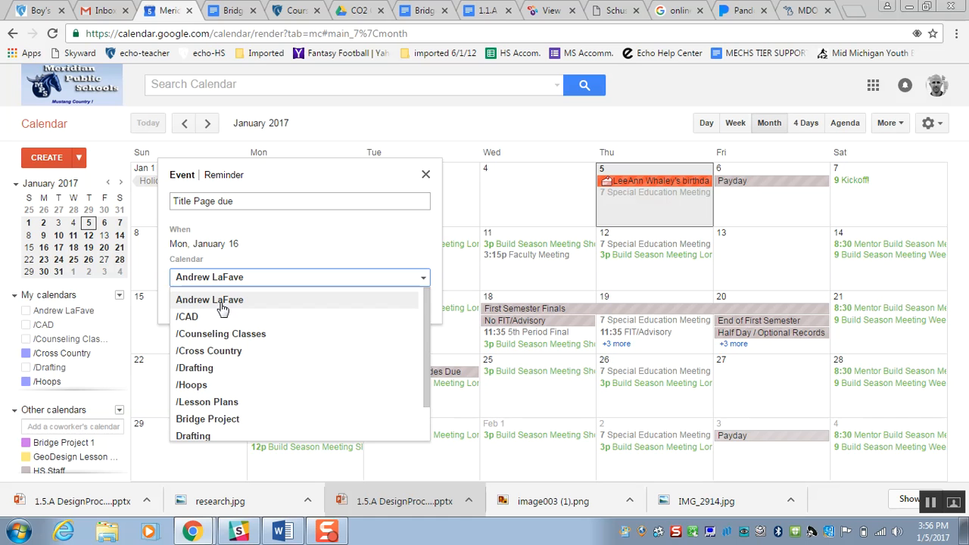
{"action": "left_click", "coordinate": [218, 421]}
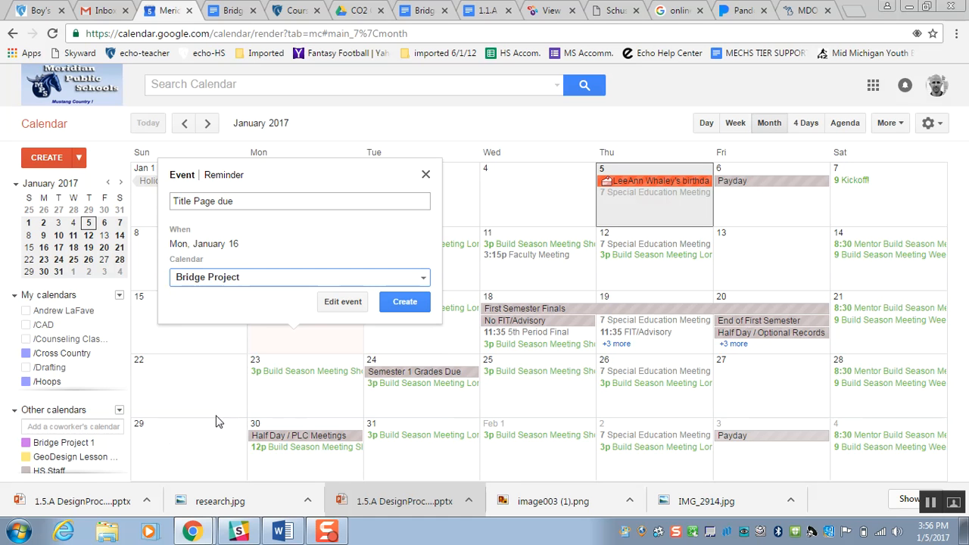
In the event's full details, turn off the all-day option, set the start time to 11:00am, and save the event.
{"action": "left_click", "coordinate": [342, 302]}
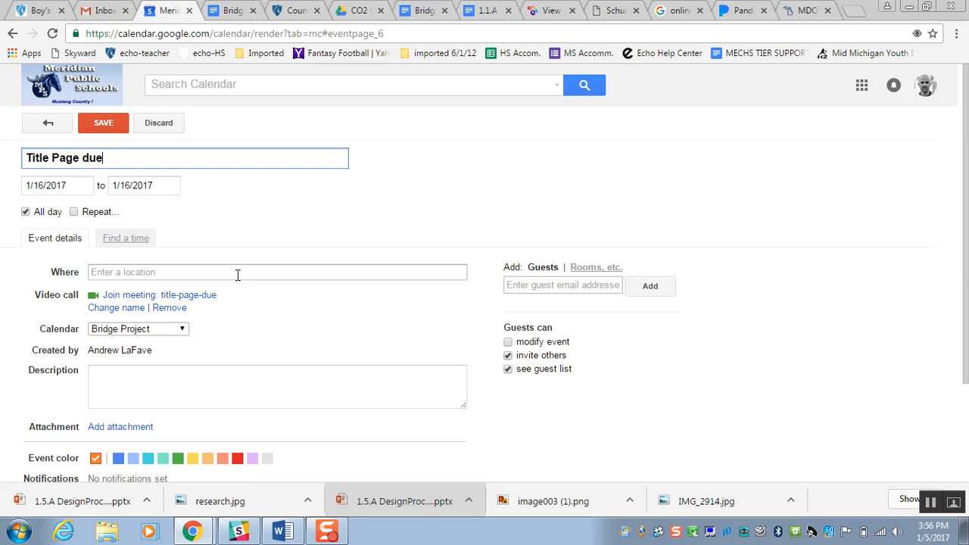
{"action": "left_click", "coordinate": [26, 212]}
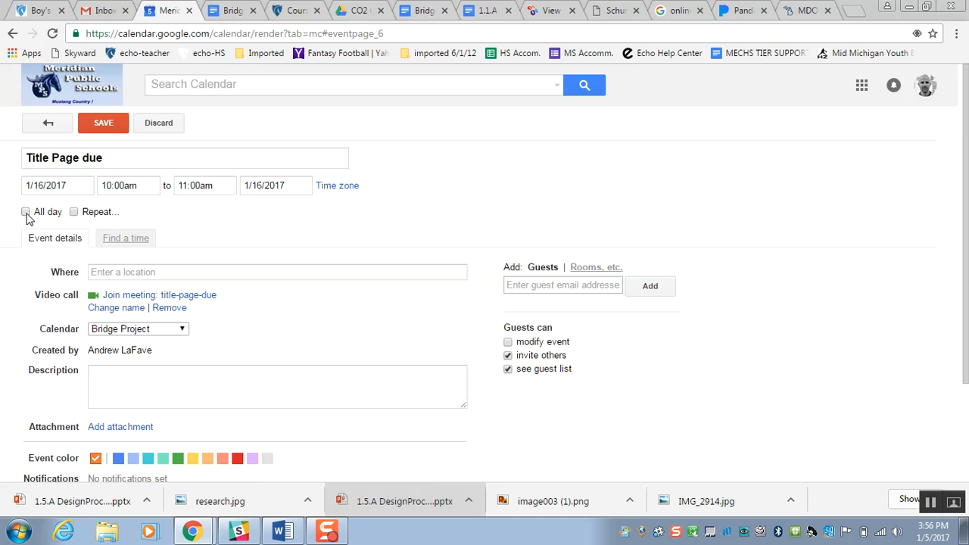
{"action": "left_click", "coordinate": [110, 186]}
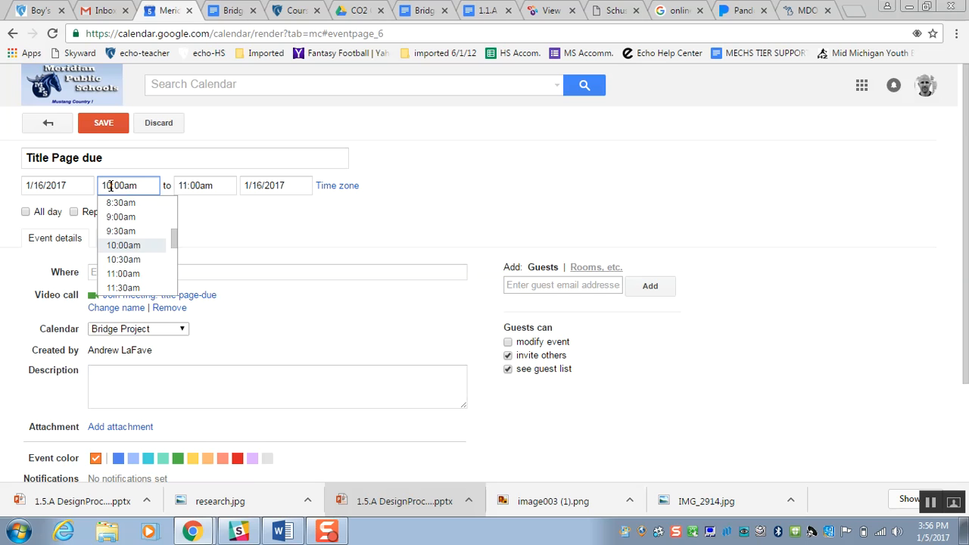
{"action": "key", "text": "BackSpace"}
{"action": "type", "text": "1"}
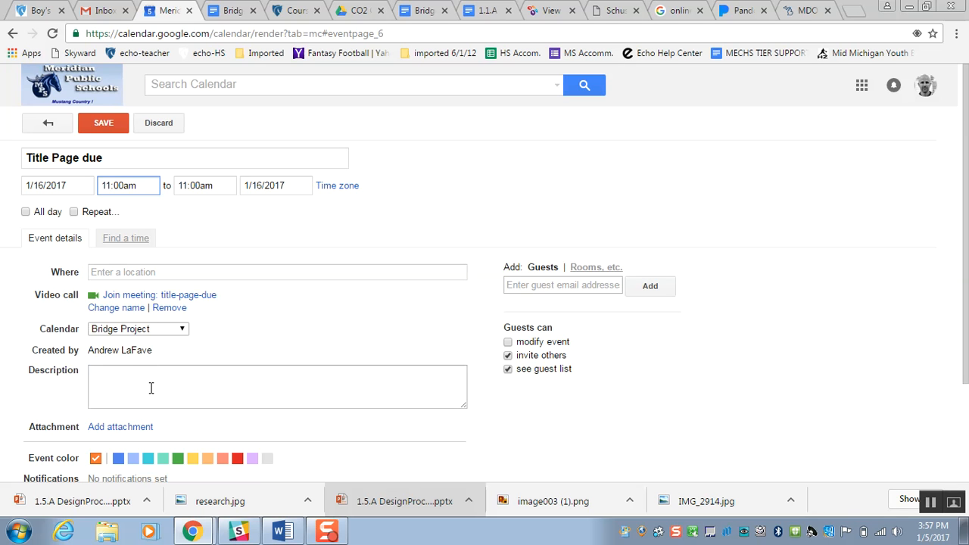
{"action": "scroll", "coordinate": [153, 384], "scroll_direction": "down", "scroll_amount": 3}
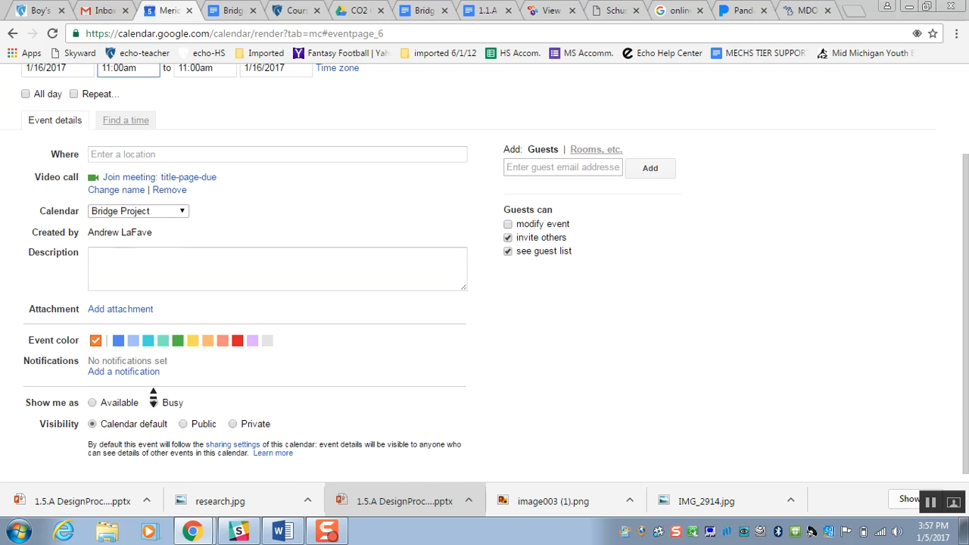
{"action": "left_click", "coordinate": [153, 392]}
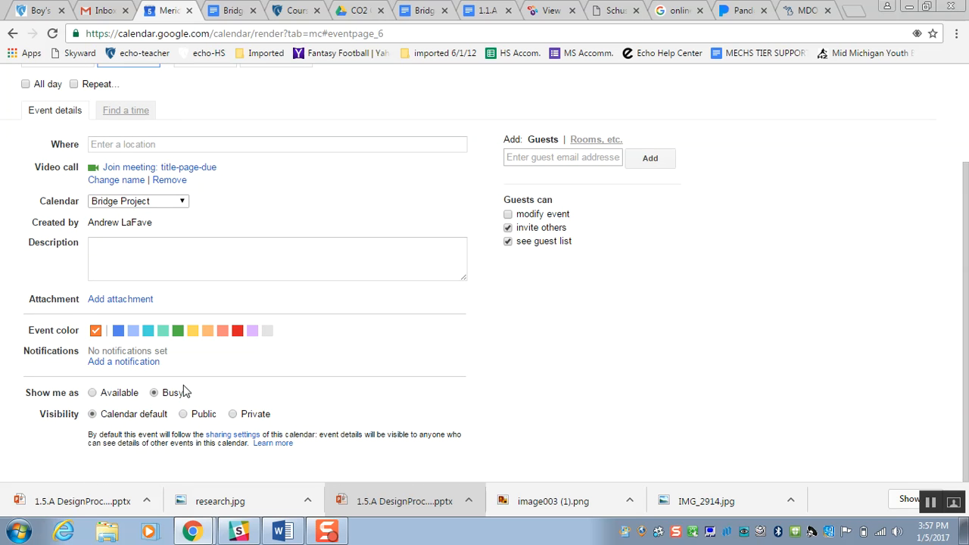
{"action": "middle_click", "coordinate": [286, 371]}
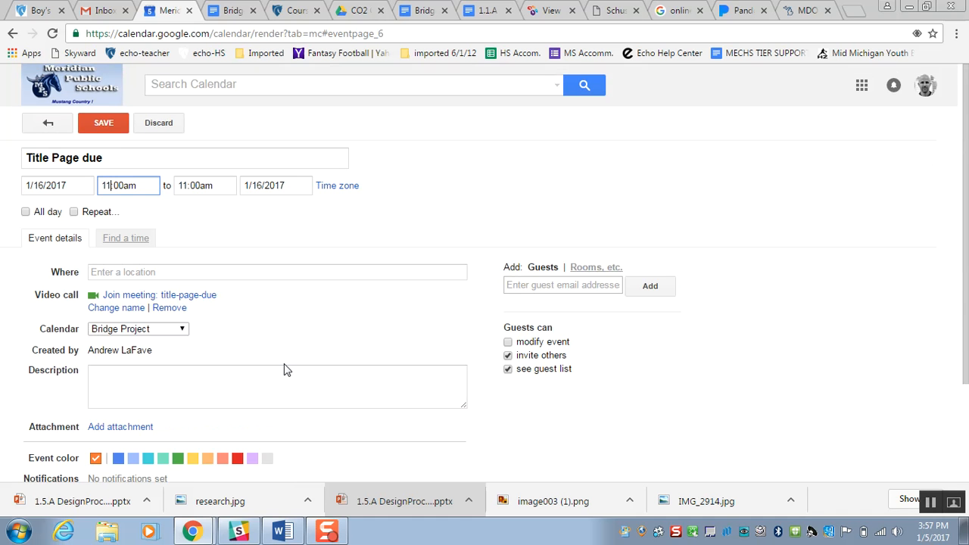
{"action": "left_click", "coordinate": [83, 121]}
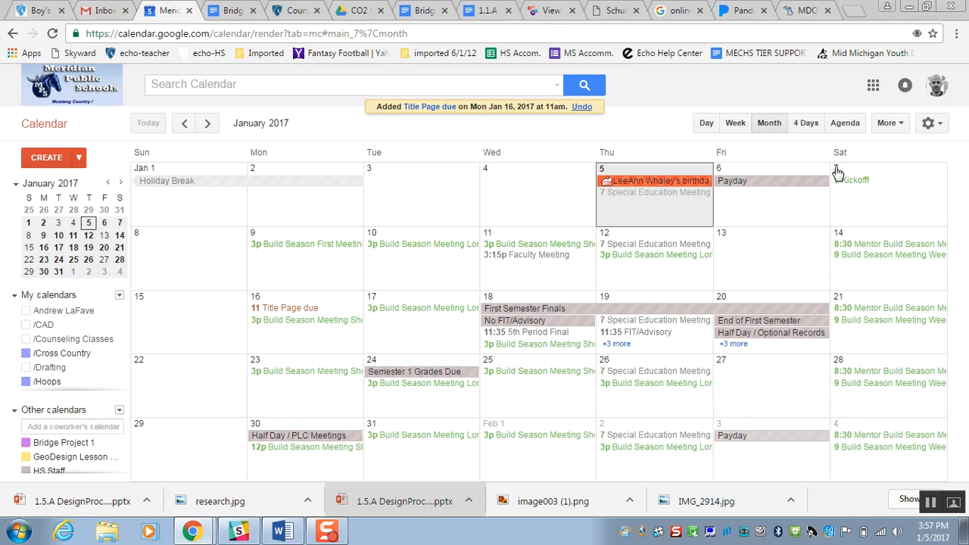
Check the Title Page due event in the agenda view and switch back to the January month view.
{"action": "left_click", "coordinate": [837, 126]}
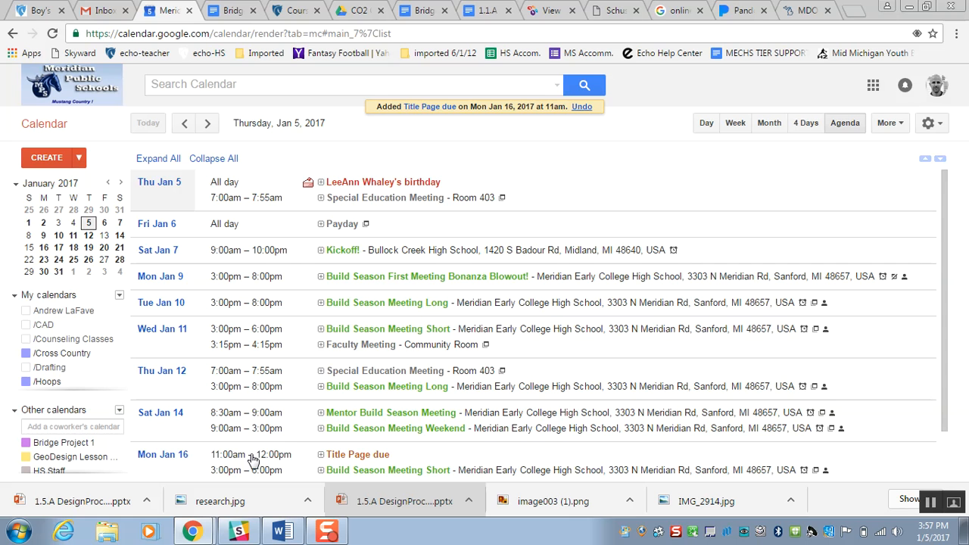
{"action": "left_click", "coordinate": [766, 124]}
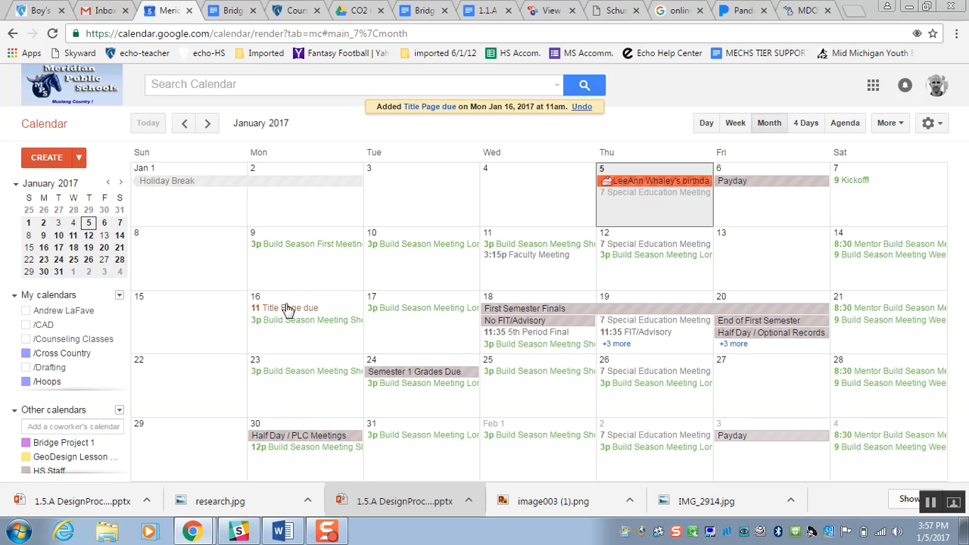
Move the Title Page due event to Monday, January 9, and save it from its details page.
{"action": "left_click_drag", "start_coordinate": [287, 310], "coordinate": [318, 281]}
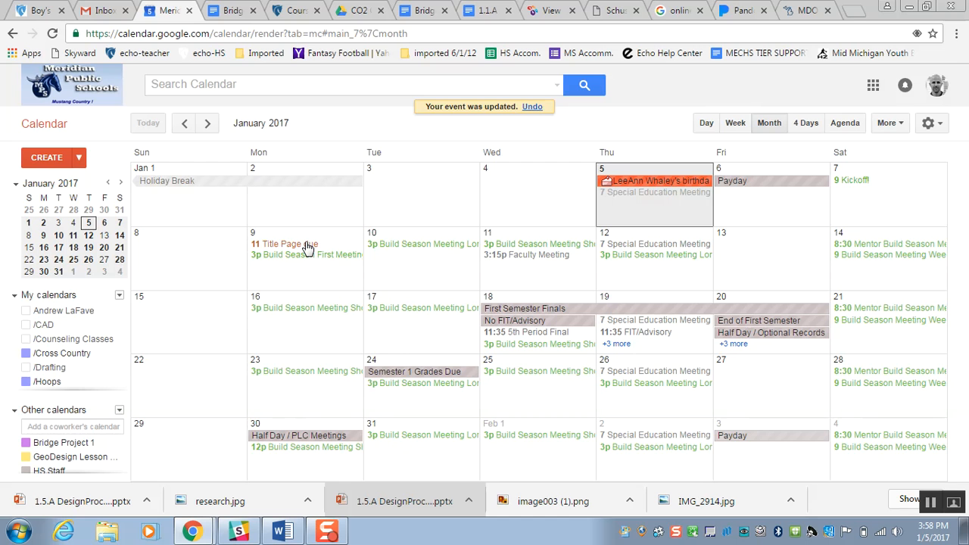
{"action": "left_click", "coordinate": [308, 248]}
{"action": "left_click", "coordinate": [412, 398]}
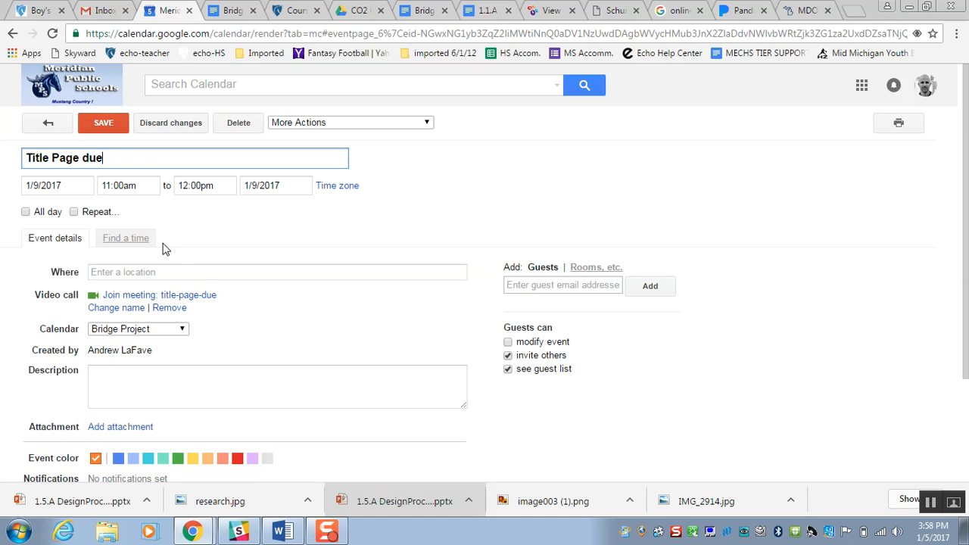
{"action": "left_click", "coordinate": [105, 125]}
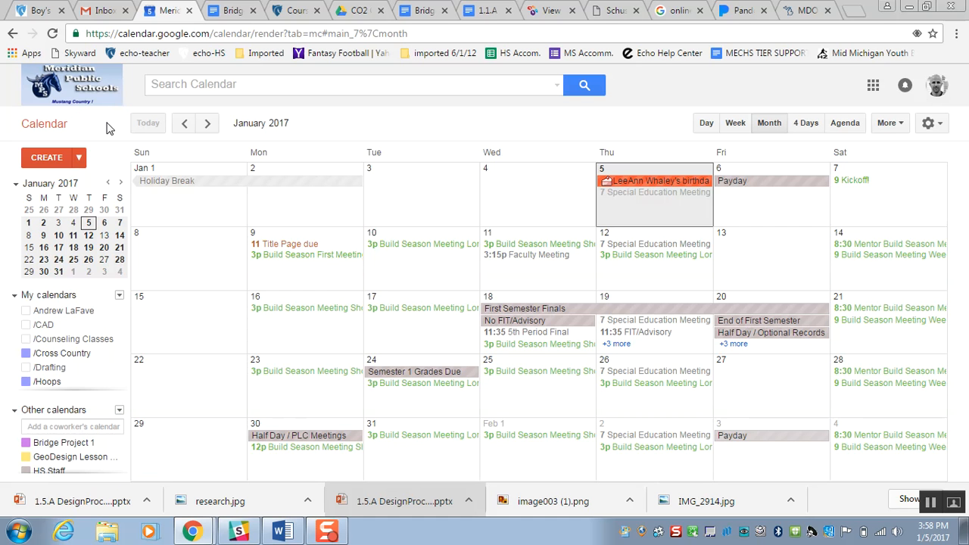